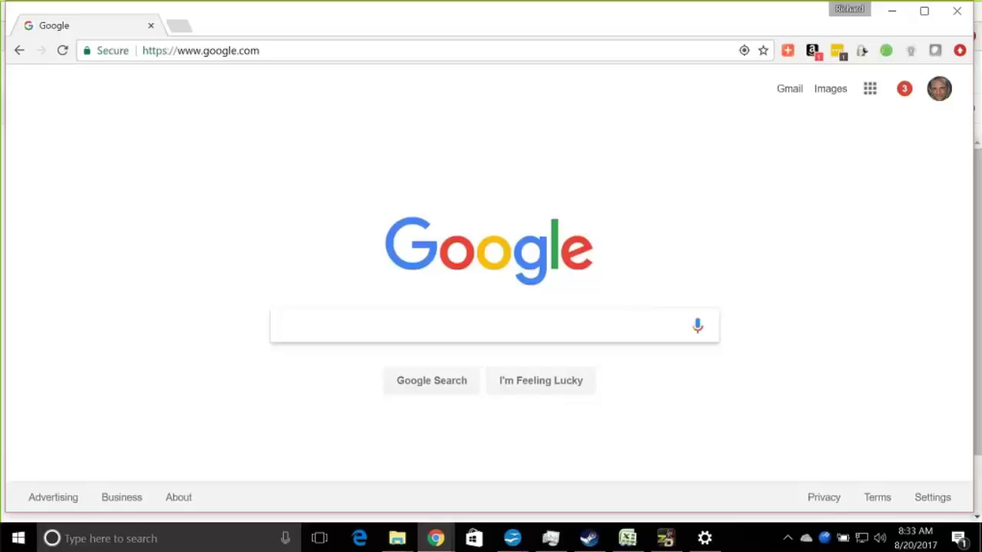
# Search Google from the address bar for a person's name, correcting a typo
pyautogui.click(197, 50)
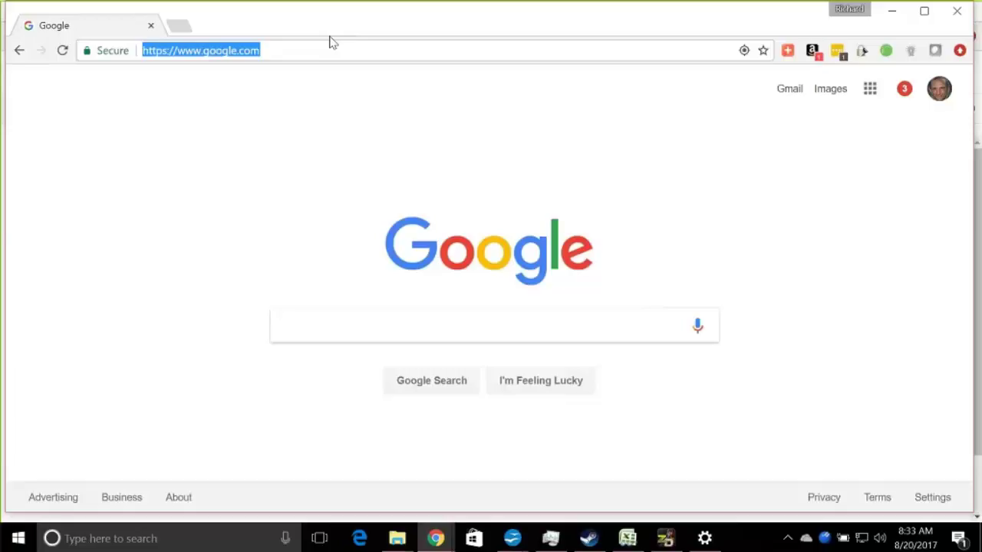
pyautogui.write('Richar R')
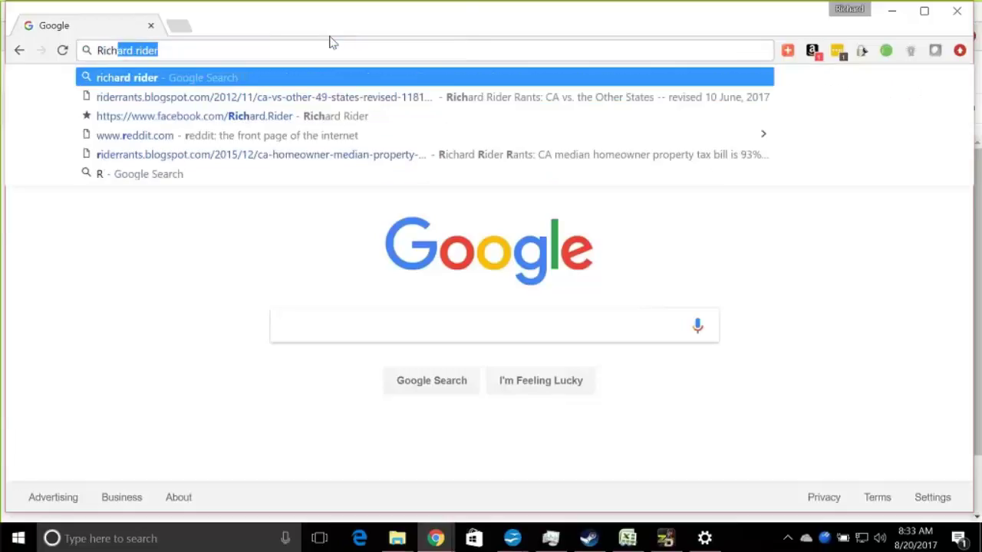
pyautogui.press('BackSpace')
pyautogui.press('BackSpace')
pyautogui.write('d Rid')
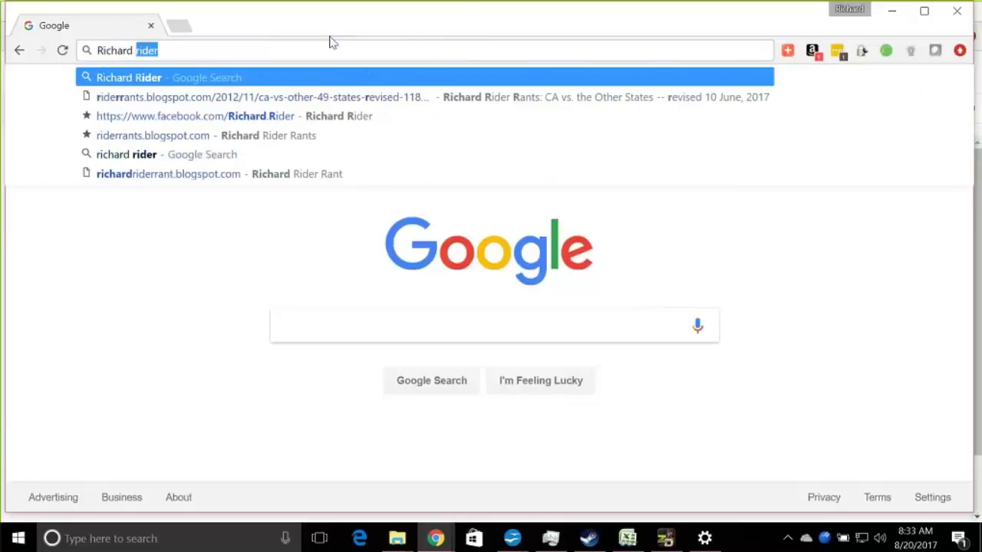
pyautogui.press('Return')
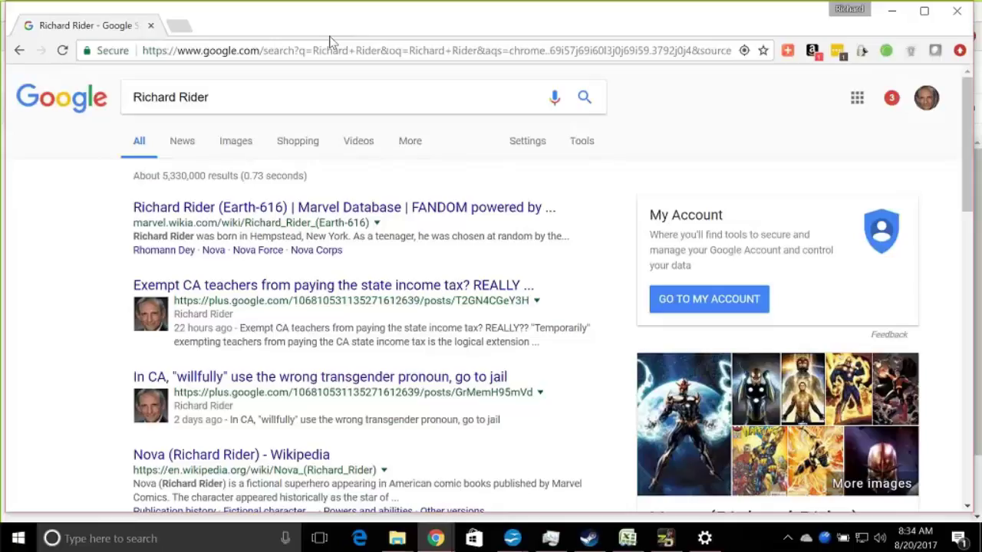
# Open Manage search engines via the address bar's Edit search engines option and scroll to Other search engines
pyautogui.hotkey('ctrl', 'l')
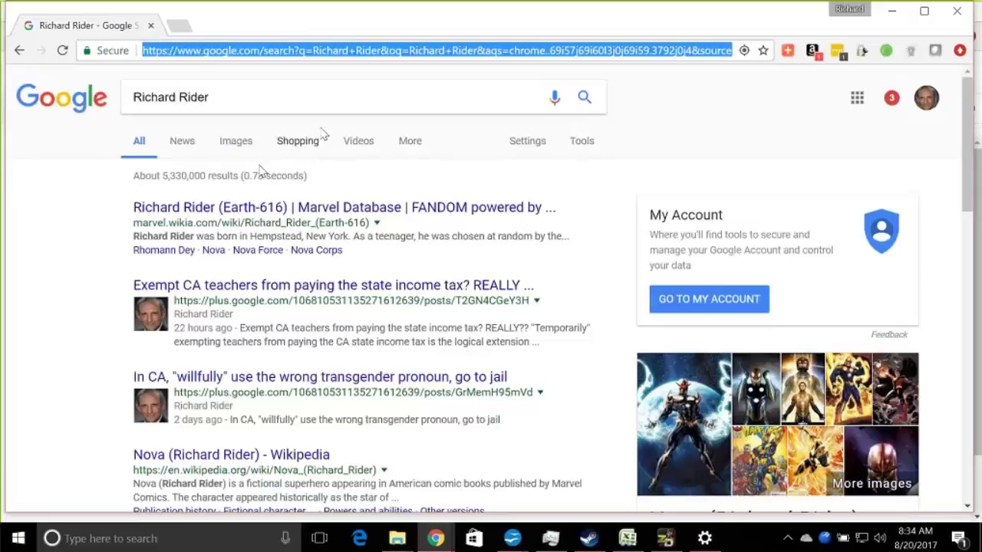
pyautogui.rightClick(461, 73)
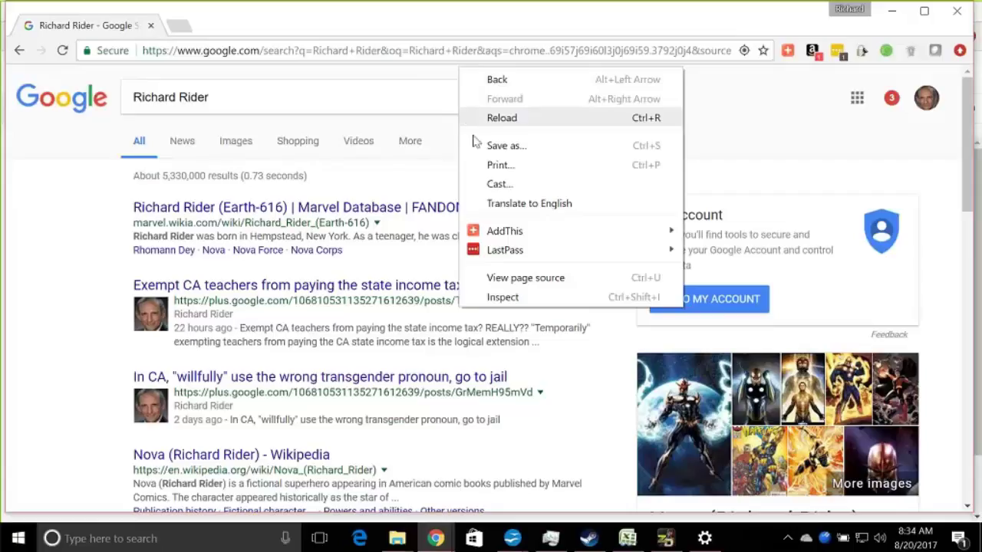
pyautogui.rightClick(423, 52)
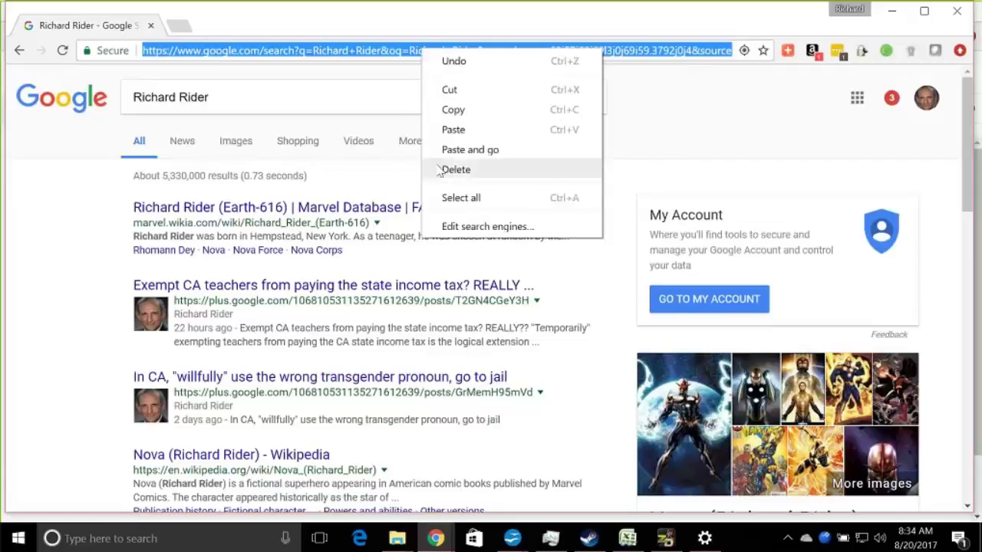
pyautogui.click(448, 227)
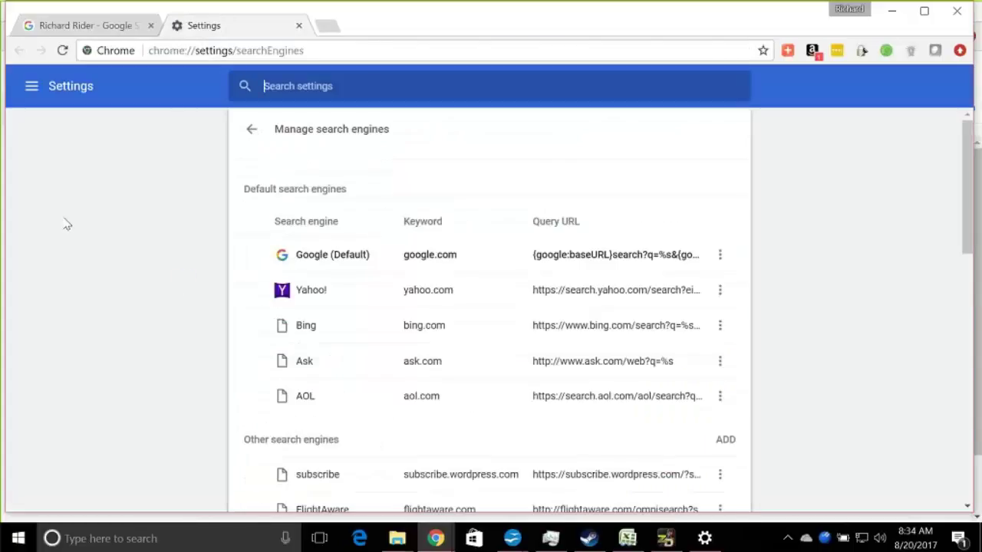
pyautogui.scroll(-1, 197, 185)
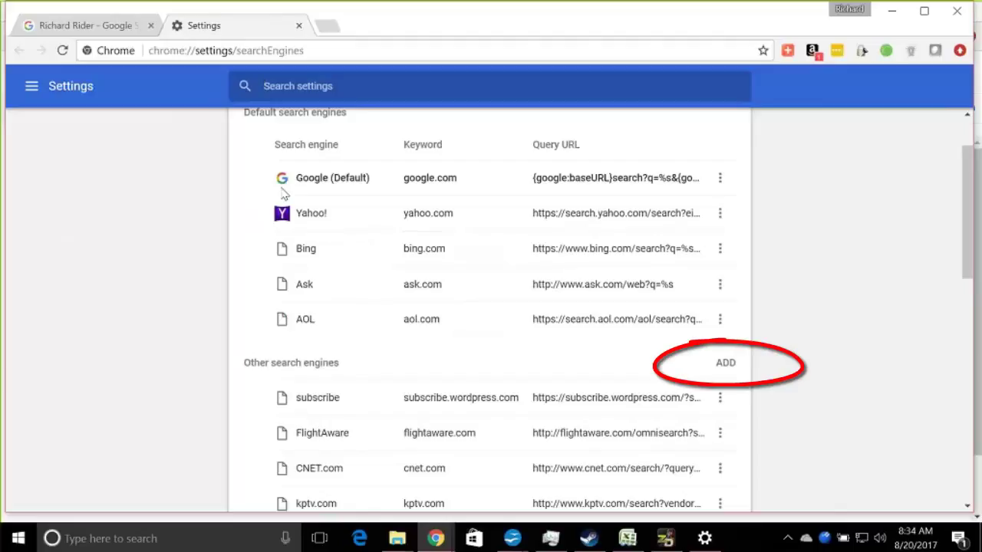
# Start a new search engine with name DuckDuckGo and keyword DuckDuckGo
pyautogui.click(725, 364)
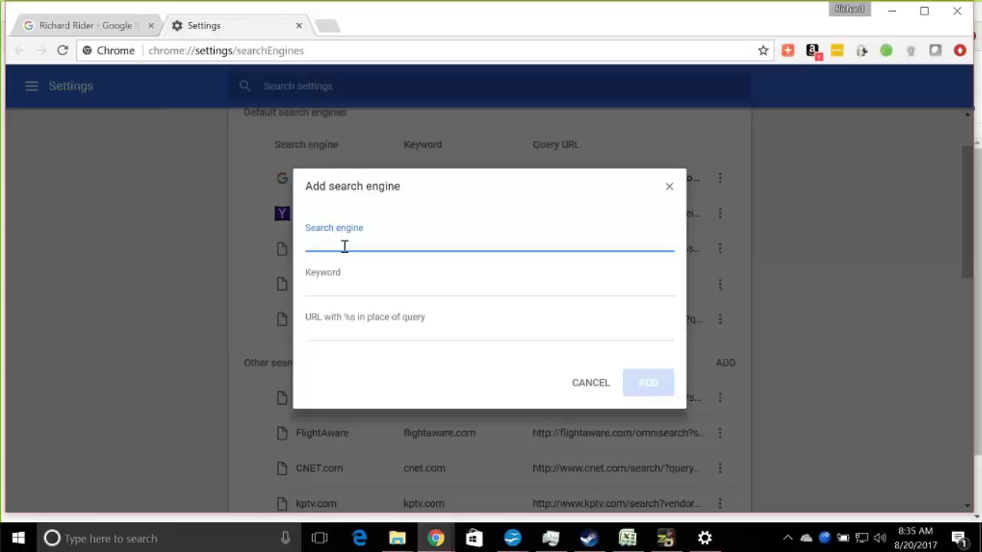
pyautogui.write('DuckDuckGo')
pyautogui.click(334, 284)
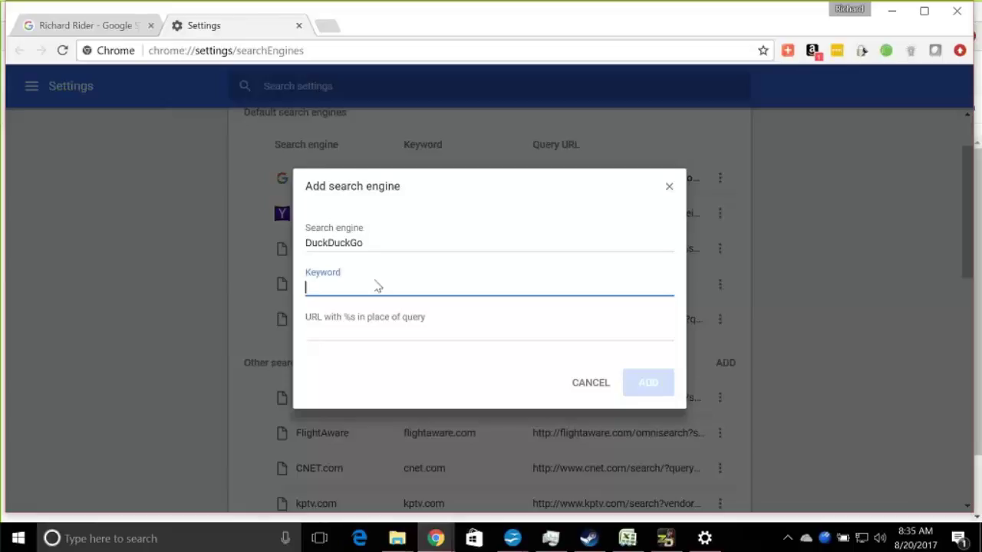
pyautogui.write('DuckDuckGo')
pyautogui.press('Tab')
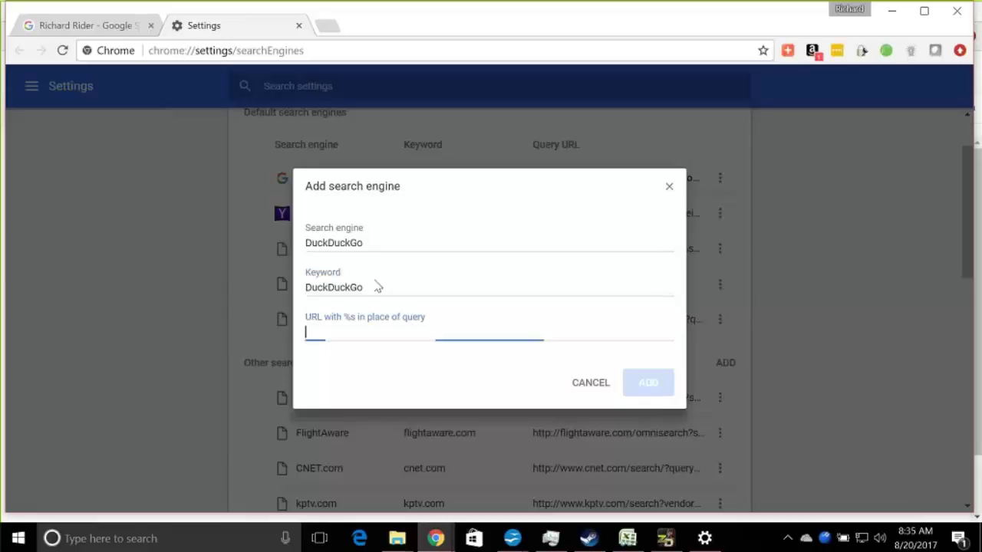
# Paste the duckduckgo.com query URL and save the new engine
pyautogui.rightClick(330, 333)
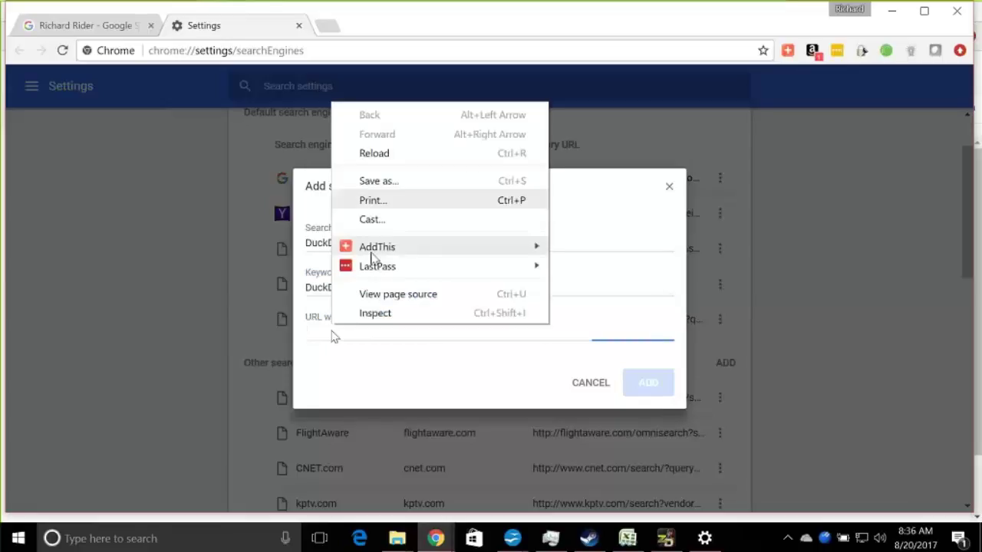
pyautogui.click(322, 333)
pyautogui.rightClick(324, 335)
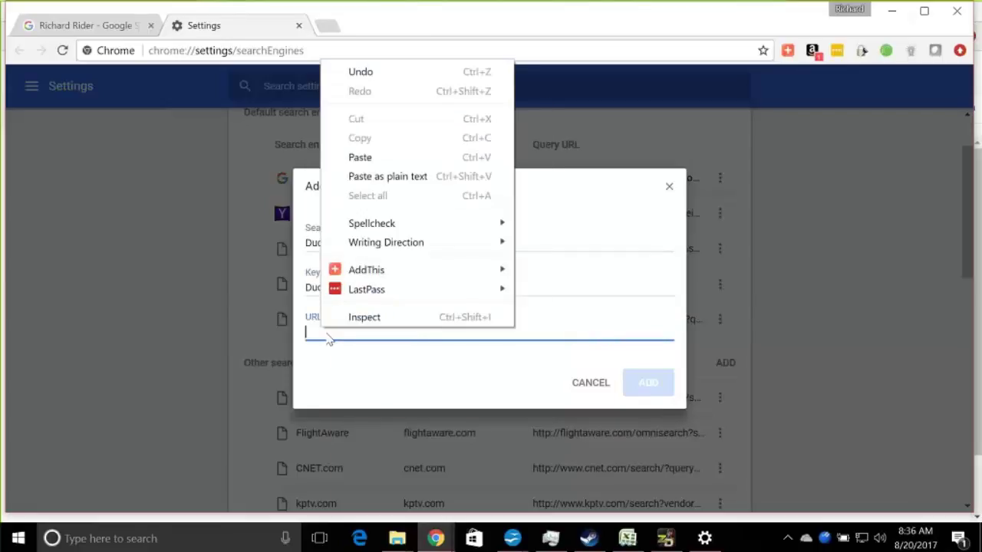
pyautogui.click(360, 157)
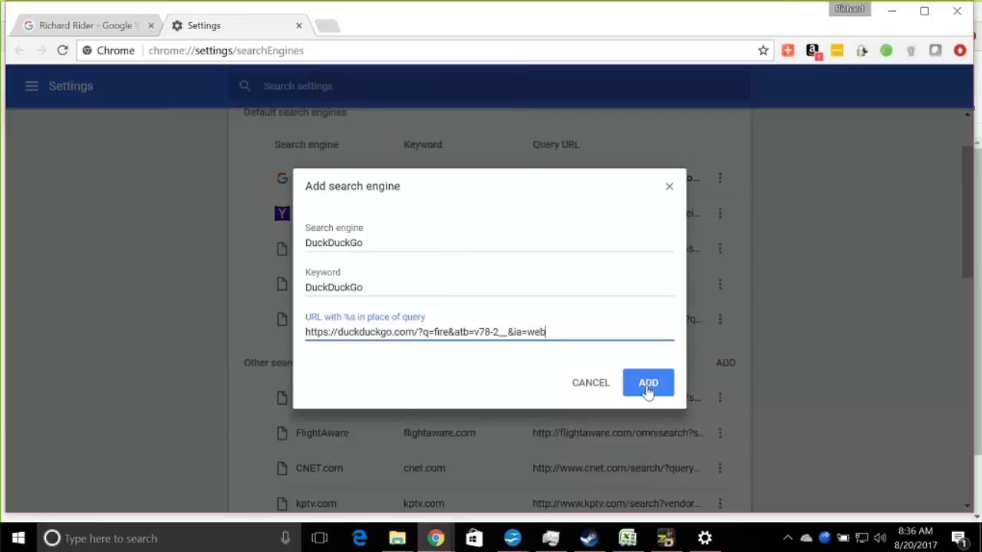
pyautogui.click(648, 384)
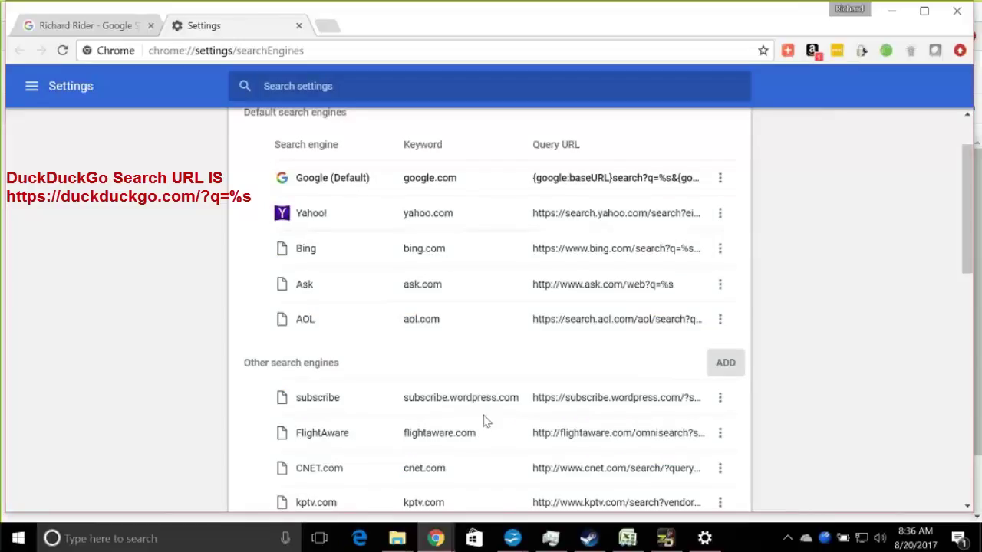
# Make the DuckDuckGo (duckduckgo.com) entry the default search engine from its three-dot menu
pyautogui.scroll(-12, 483, 421)
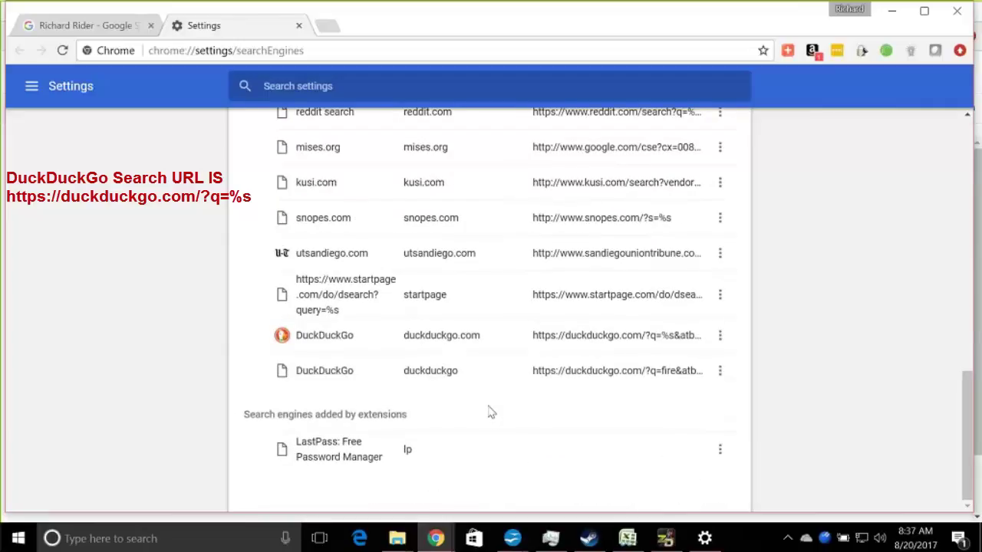
pyautogui.scroll(1, 489, 411)
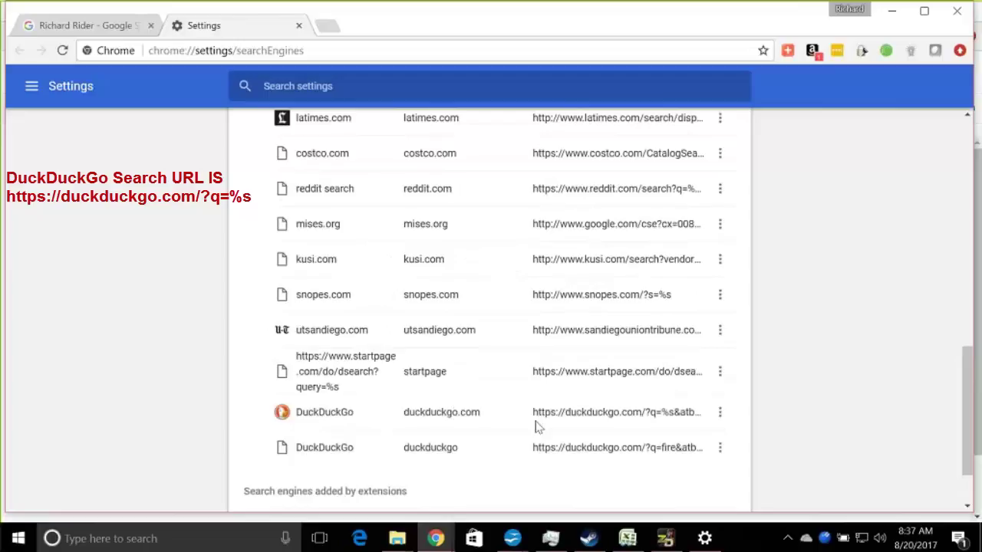
pyautogui.rightClick(721, 418)
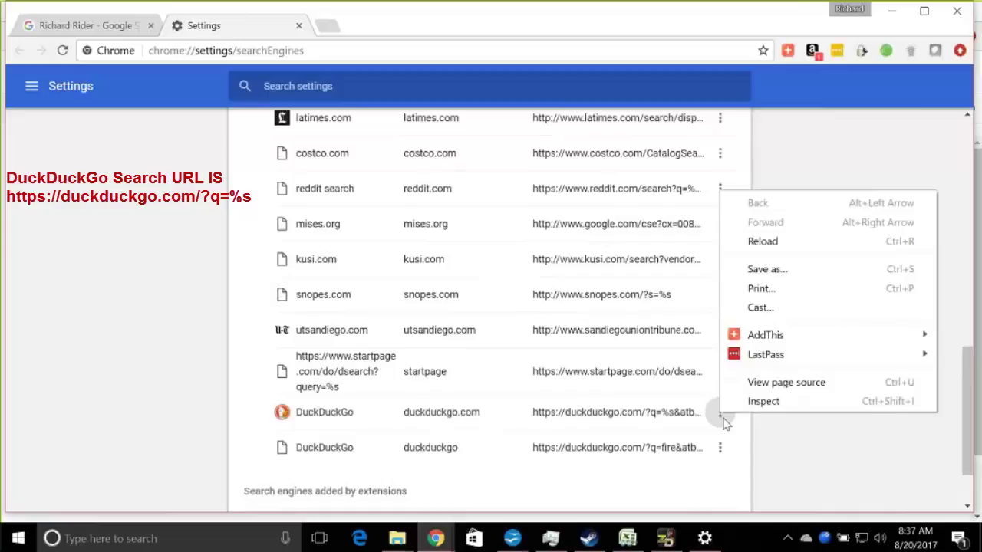
pyautogui.click(721, 412)
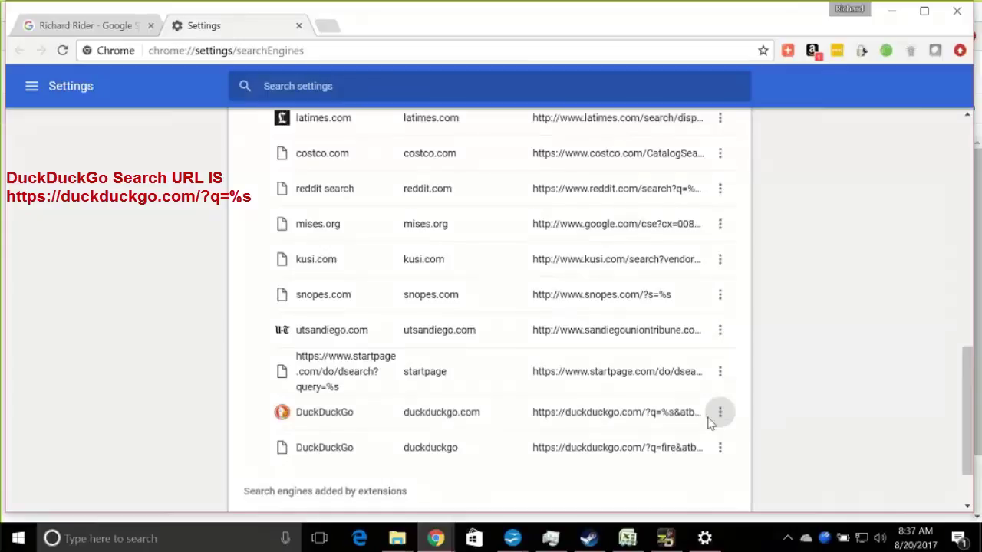
pyautogui.click(719, 412)
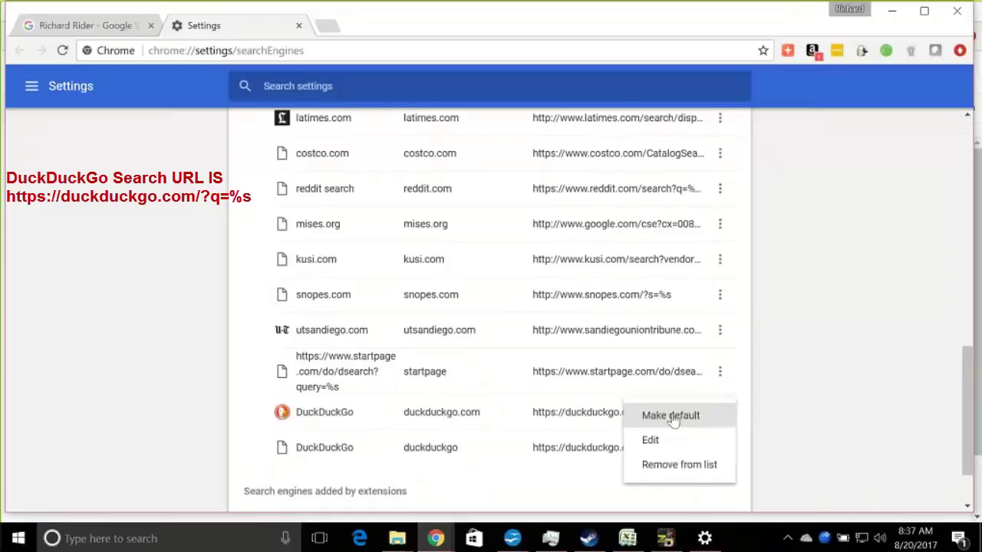
pyautogui.click(672, 416)
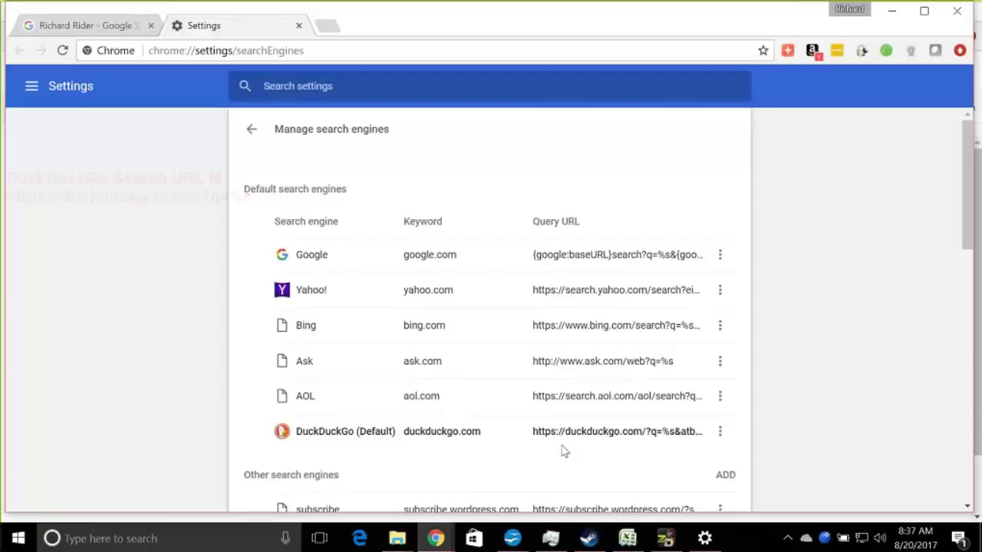
# Search for a person's name from the address bar to confirm DuckDuckGo results load
pyautogui.hotkey('ctrl', 'l')
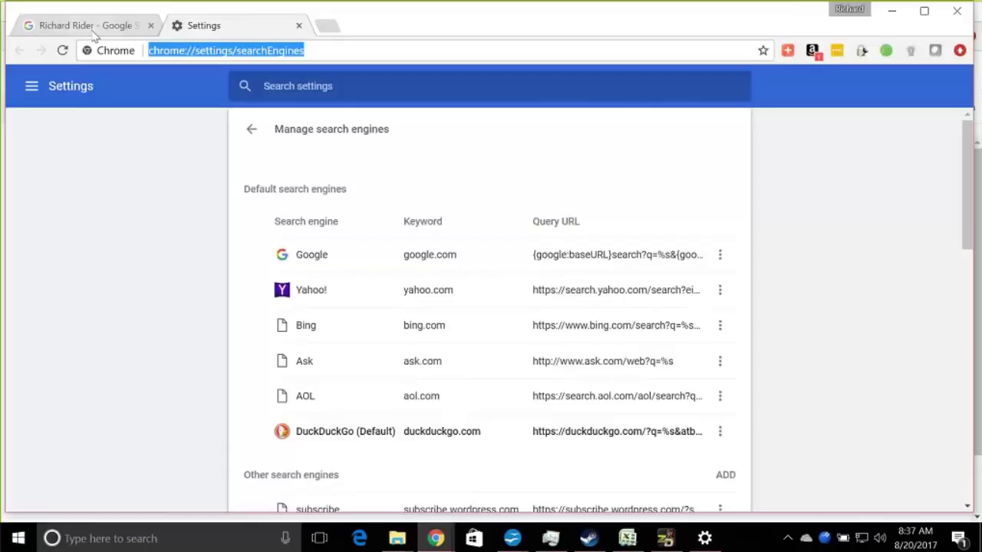
pyautogui.write('rICHARD')
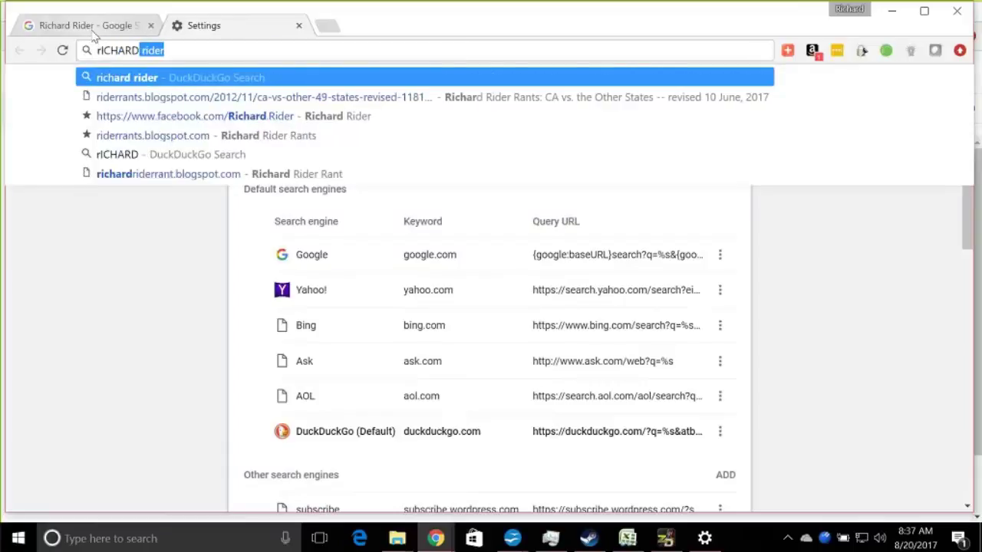
pyautogui.write('ri')
pyautogui.press('Return')
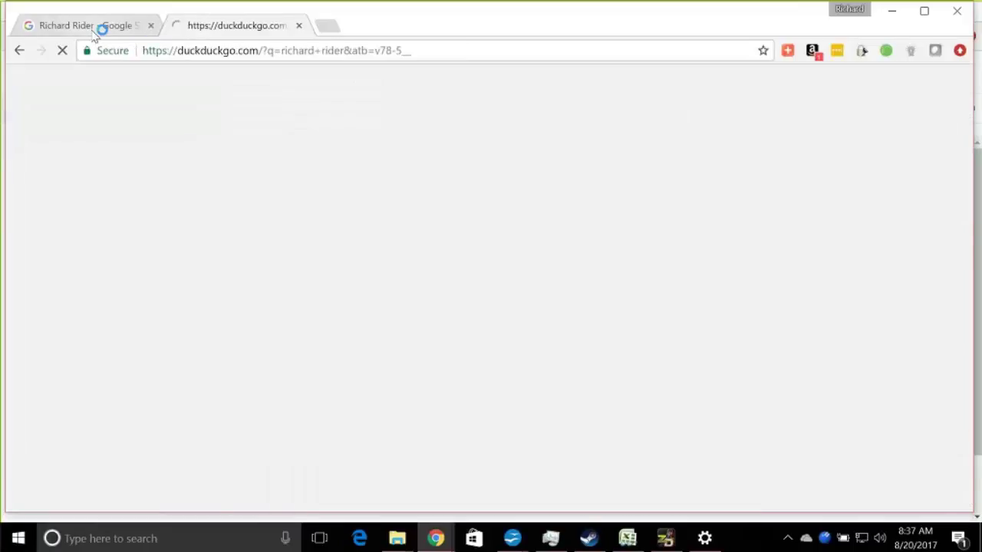